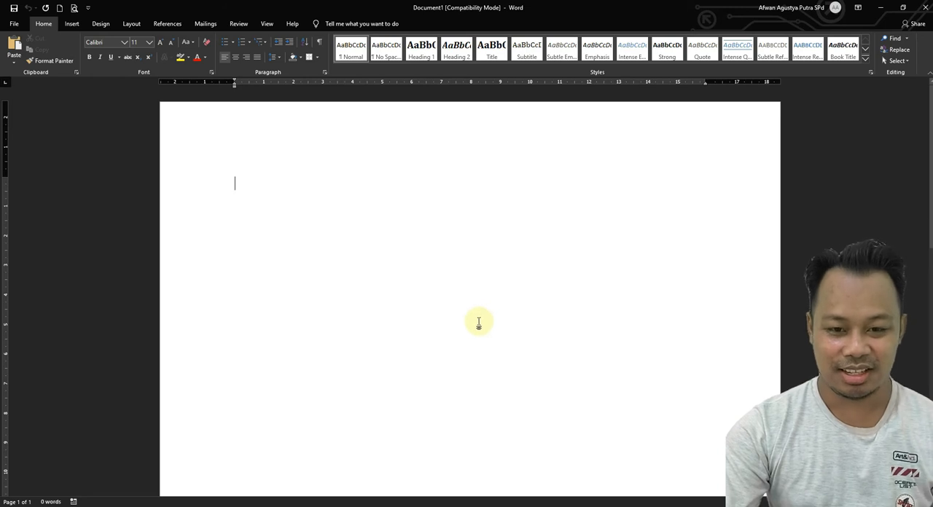
Switch to the SURAT KUASA document and look through the letter template from its title down to the signature lines.
mouse_move(376, 505)
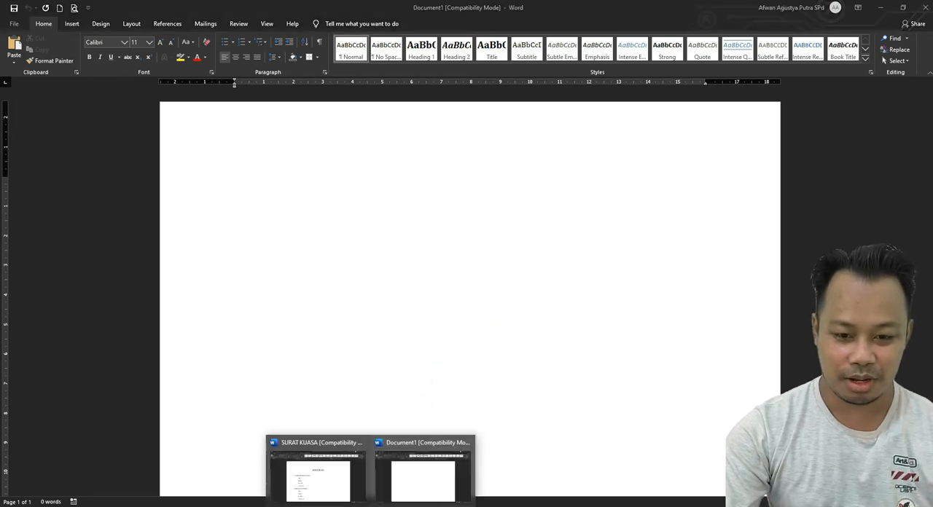
left_click(351, 485)
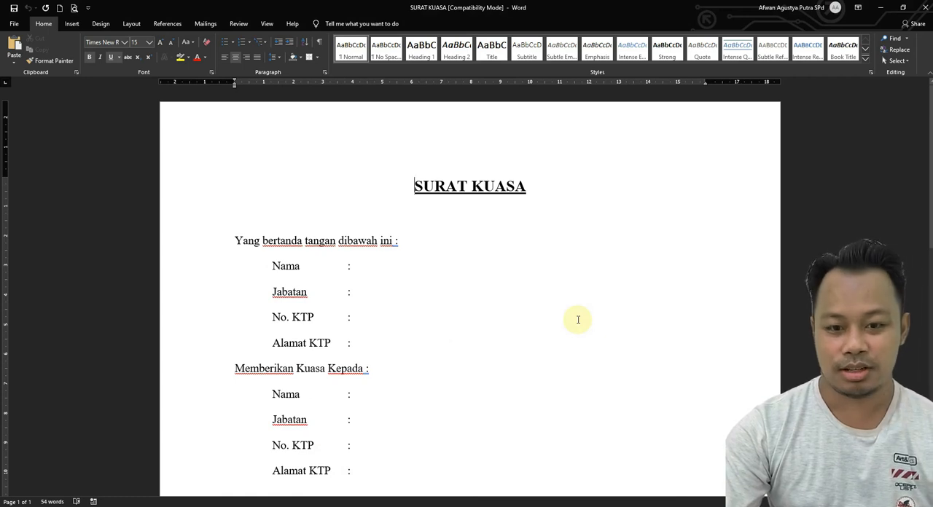
scroll(496, 307, "down", 12)
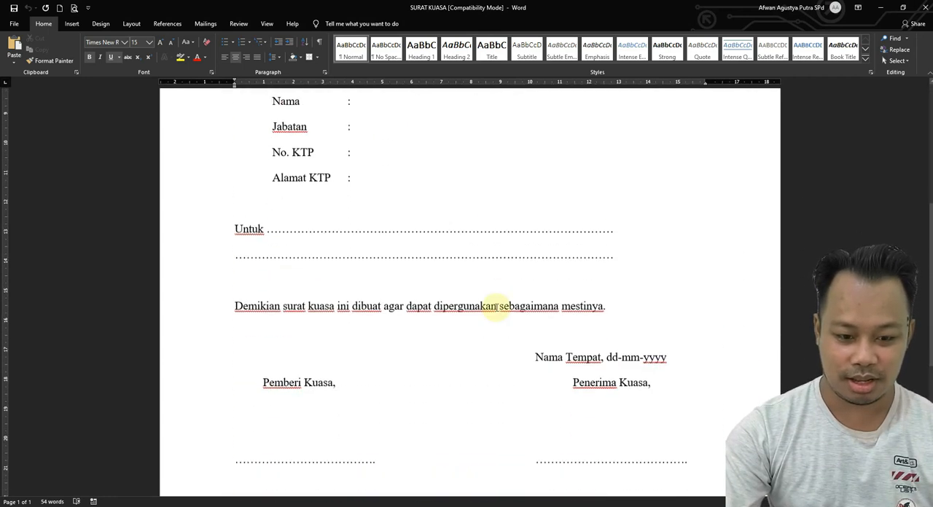
scroll(497, 307, "up", 12)
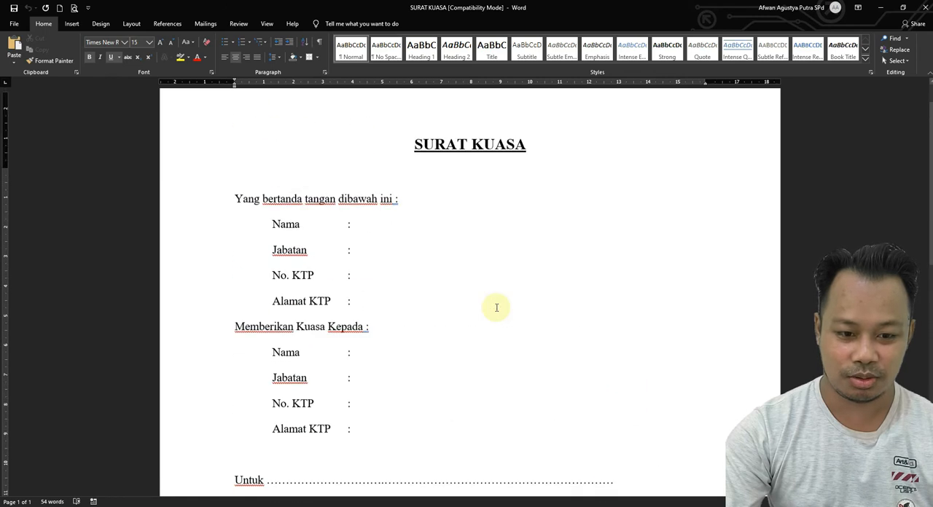
scroll(496, 307, "down", 3)
scroll(496, 307, "up", 3)
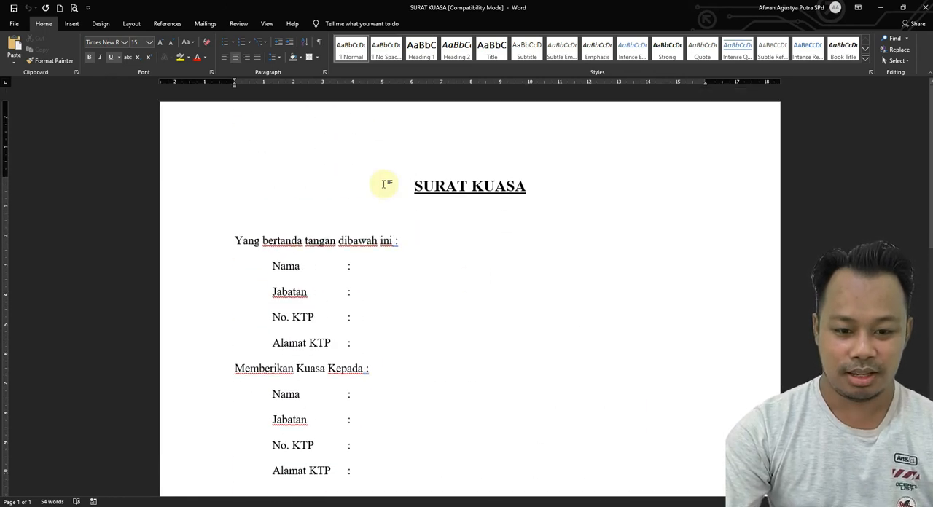
scroll(394, 186, "down", 5)
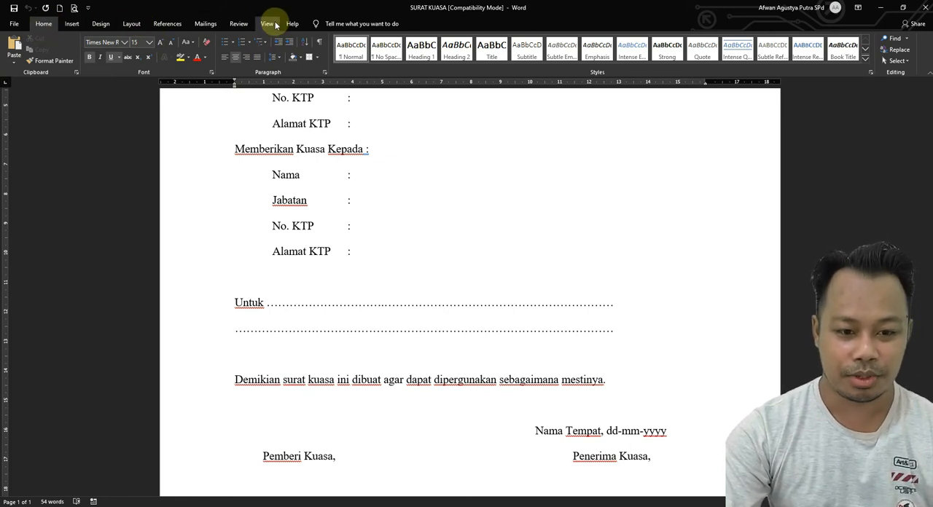
Enable the Developer tab in the ribbon customization options.
left_click(13, 28)
left_click(54, 484)
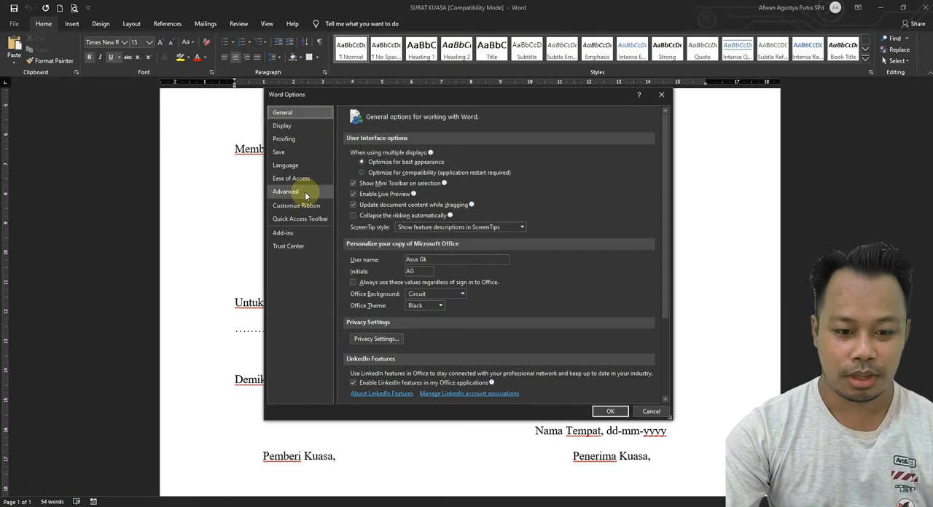
left_click(298, 206)
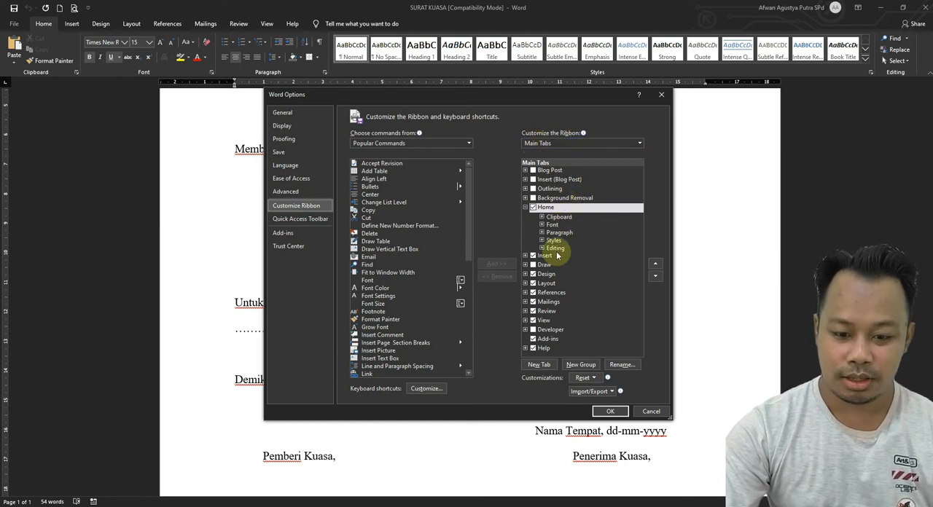
left_click(533, 332)
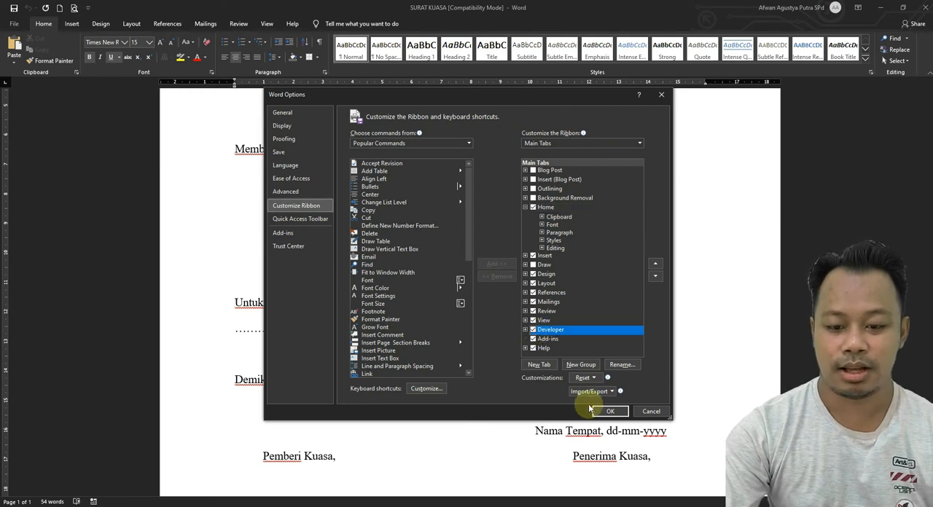
left_click(610, 411)
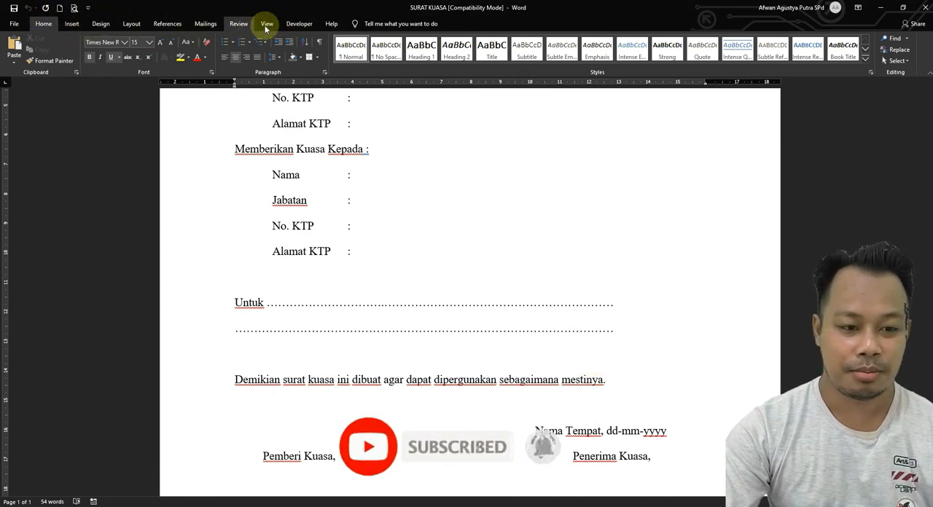
Select the entire content of the SURAT KUASA letter and copy it.
left_click(298, 24)
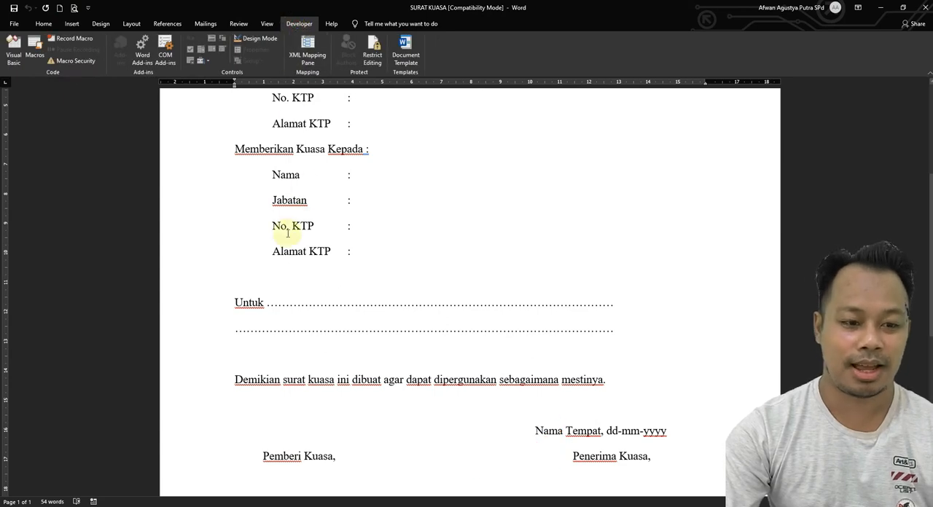
left_click(307, 252)
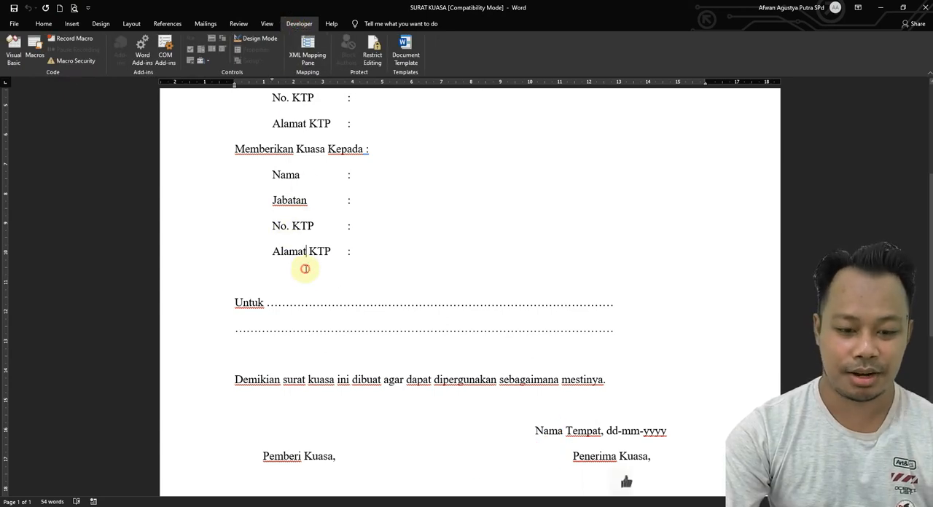
scroll(427, 460, "down", 1)
scroll(427, 459, "down", 4)
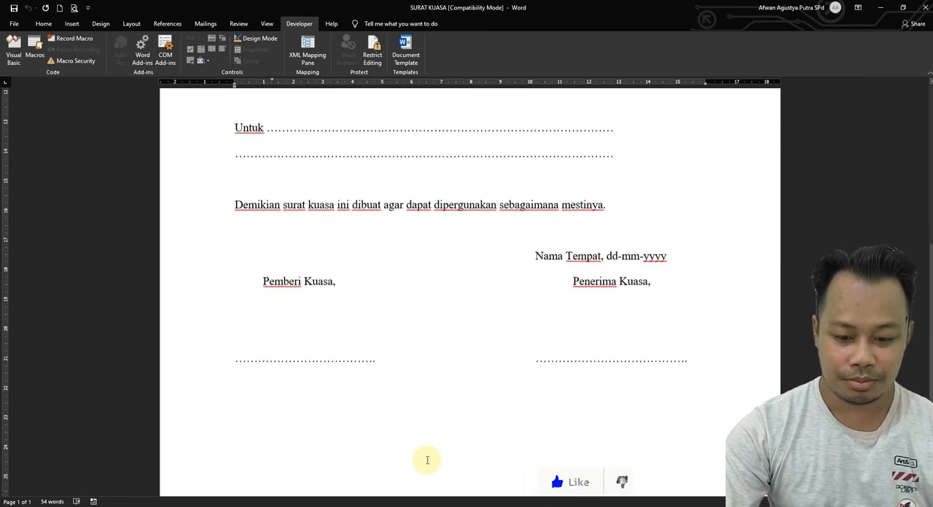
mouse_move(707, 365)
left_mouse_down()
mouse_move(539, 289)
mouse_move(537, 298)
left_mouse_up()
key("ctrl+a")
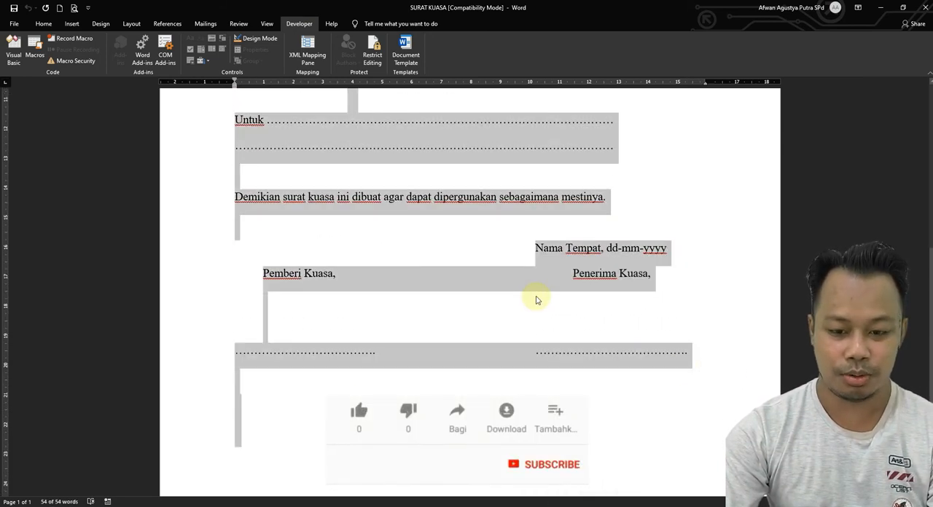
scroll(535, 300, "up", 9)
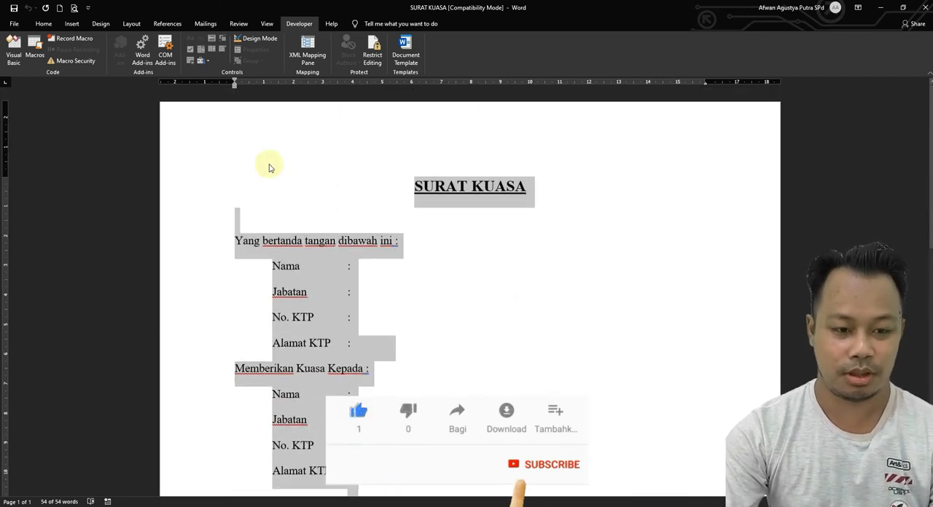
Switch to the blank Document1 and start recording a macro named Surat.Kuasa, stored in All Documents (Normal.dotm).
left_click(373, 505)
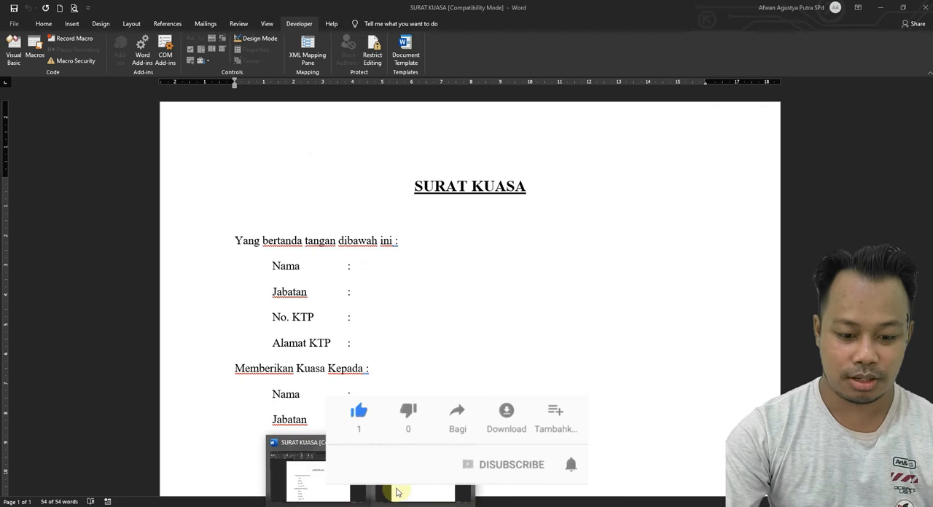
left_click(396, 492)
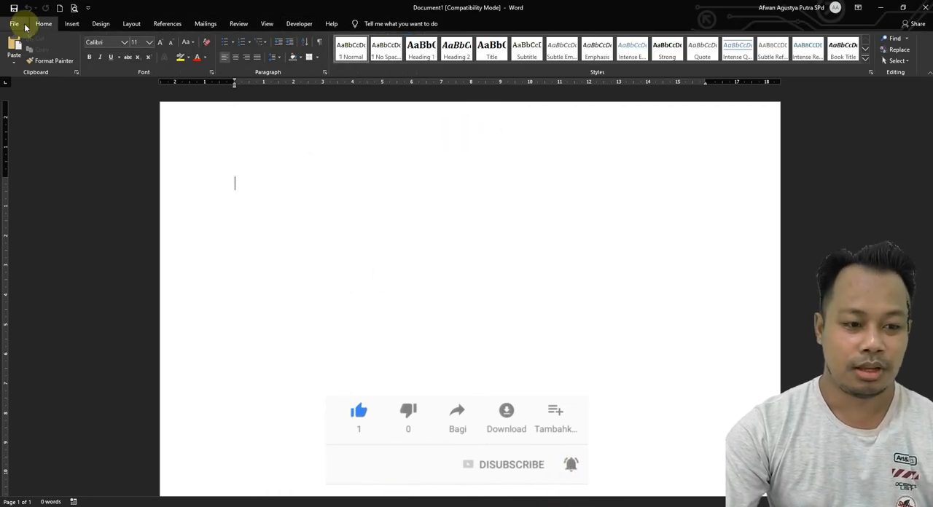
left_click(299, 24)
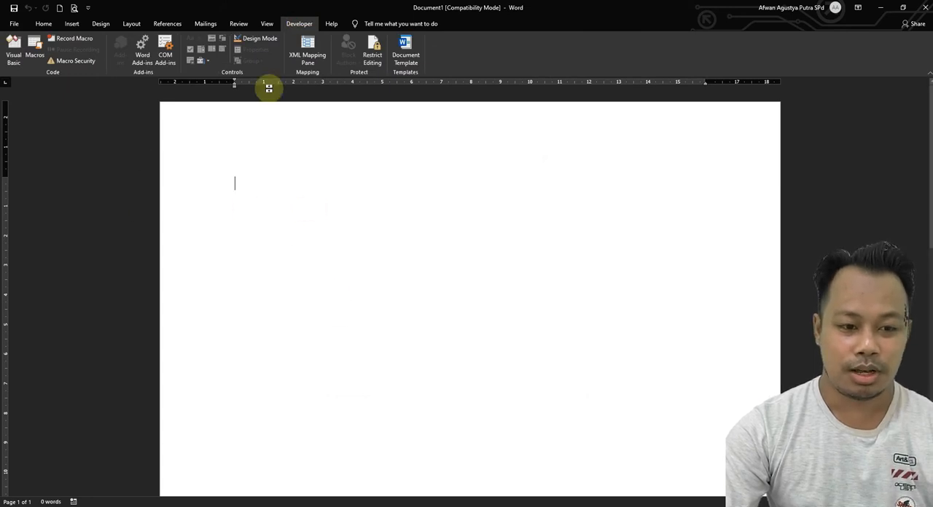
left_click(82, 44)
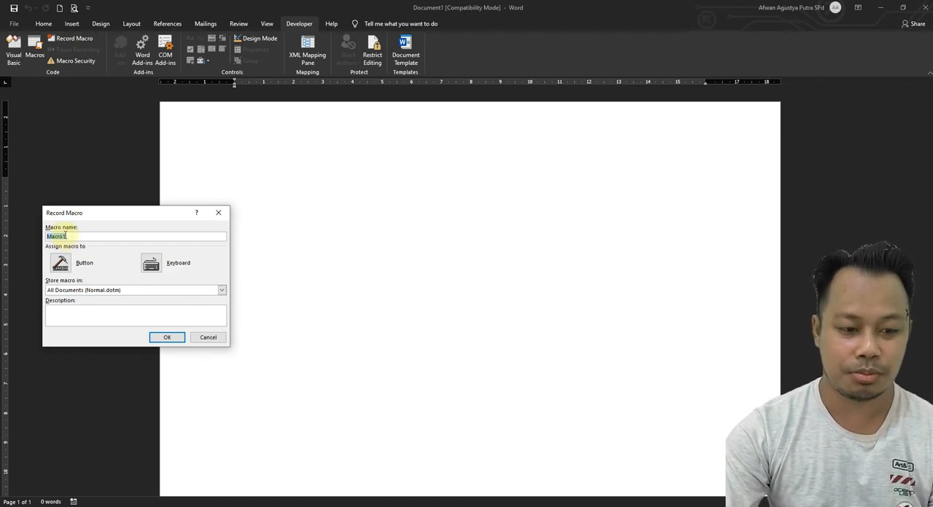
type("Surat")
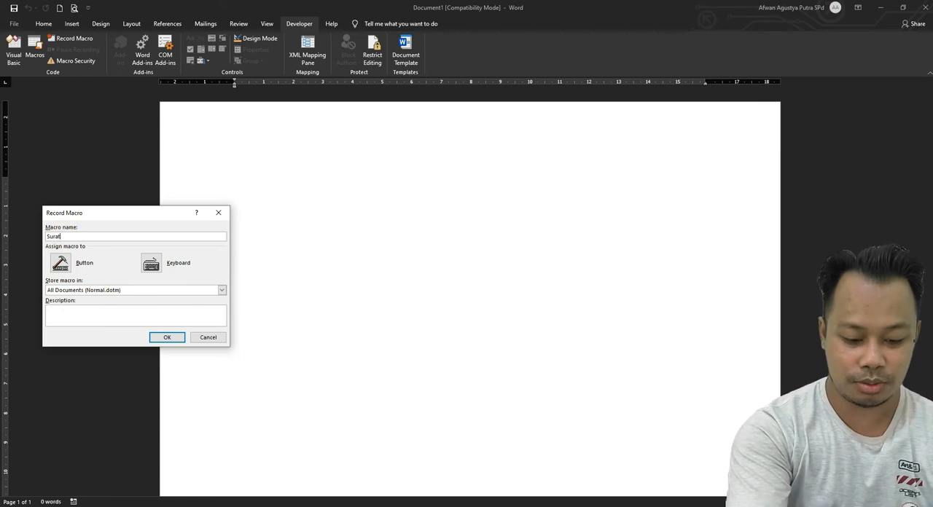
type("Kuasa")
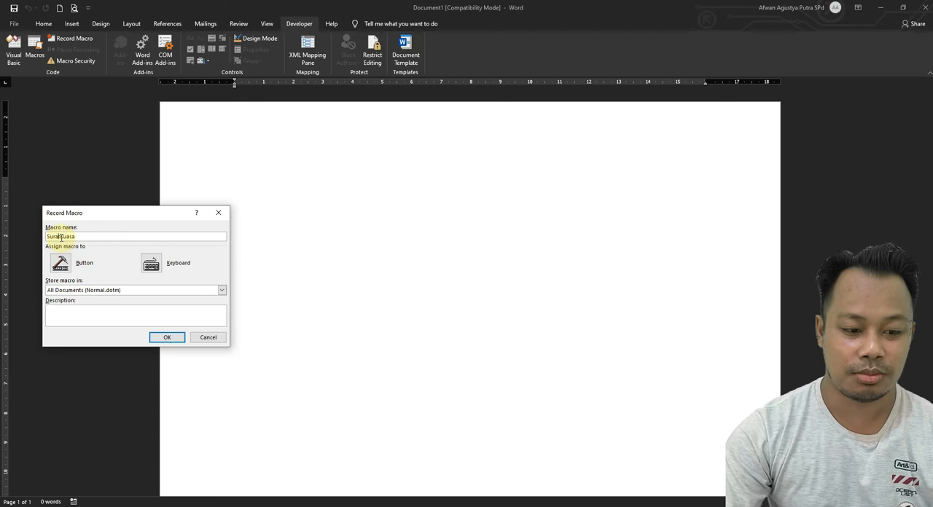
type(".")
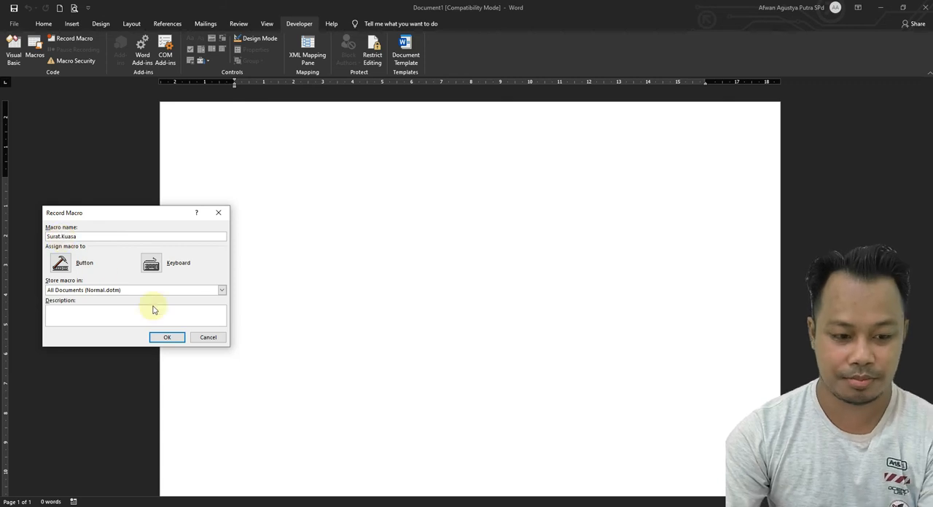
left_click(168, 341)
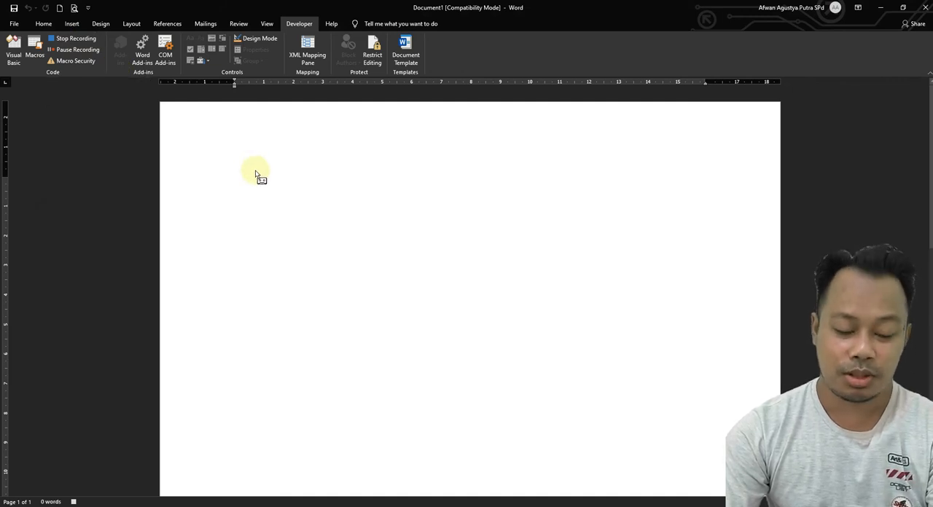
Paste the copied SURAT KUASA letter into the blank document and stop the macro recording.
key("ctrl+v")
scroll(348, 328, "up", 5)
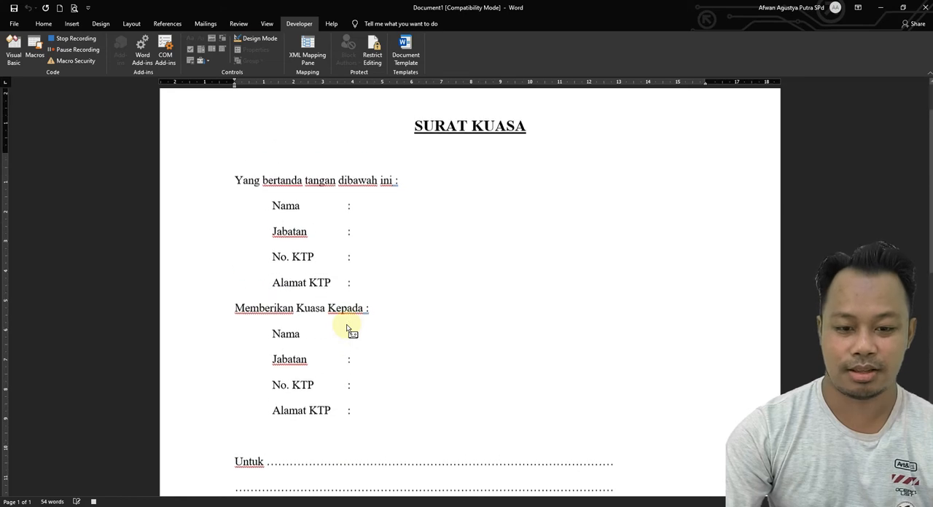
scroll(347, 328, "up", 2)
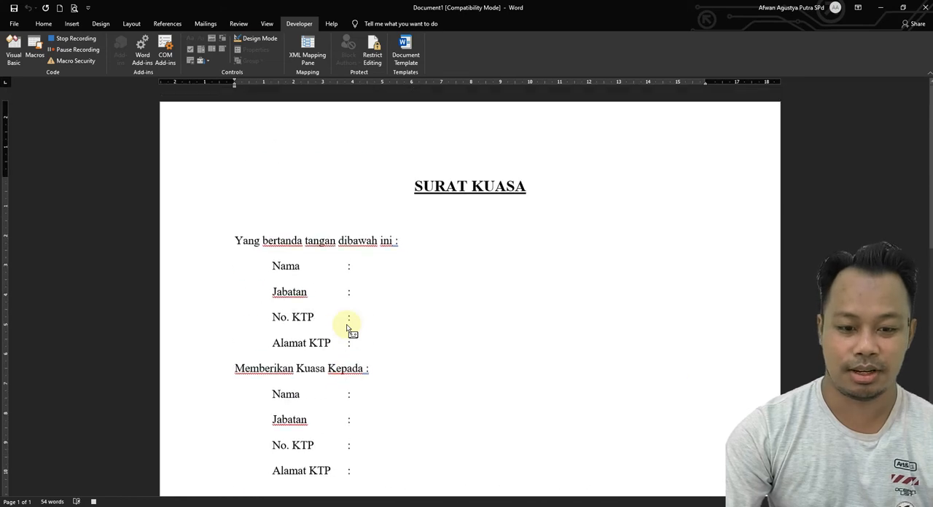
left_click(75, 38)
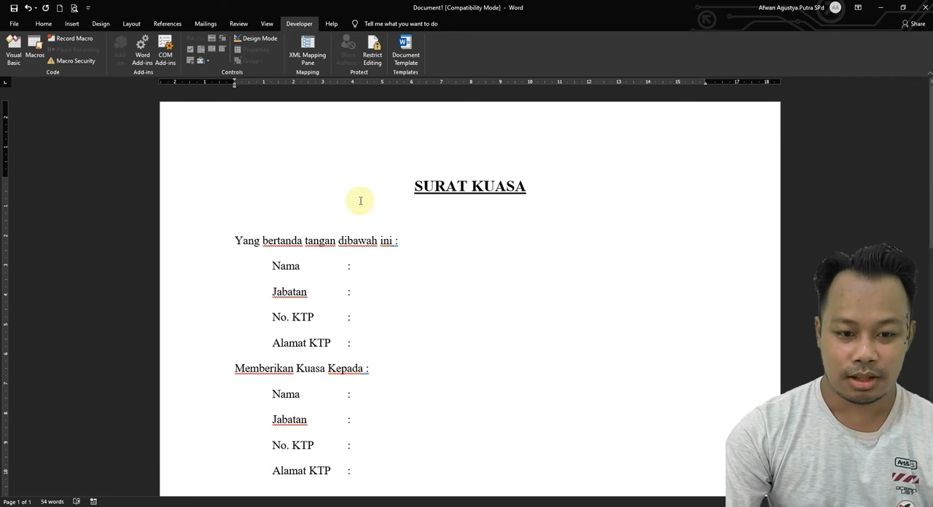
Add a new custom group to the Home tab in the ribbon customization options.
left_click(15, 24)
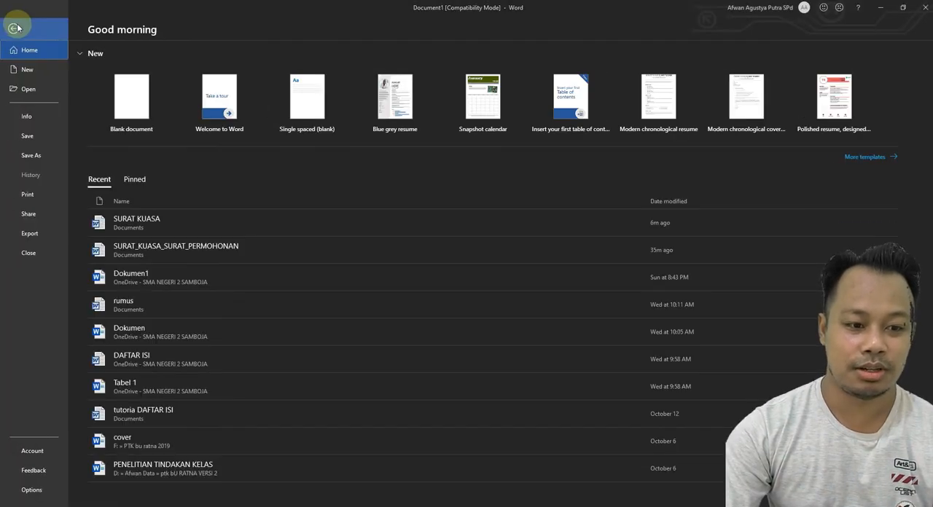
left_click(32, 489)
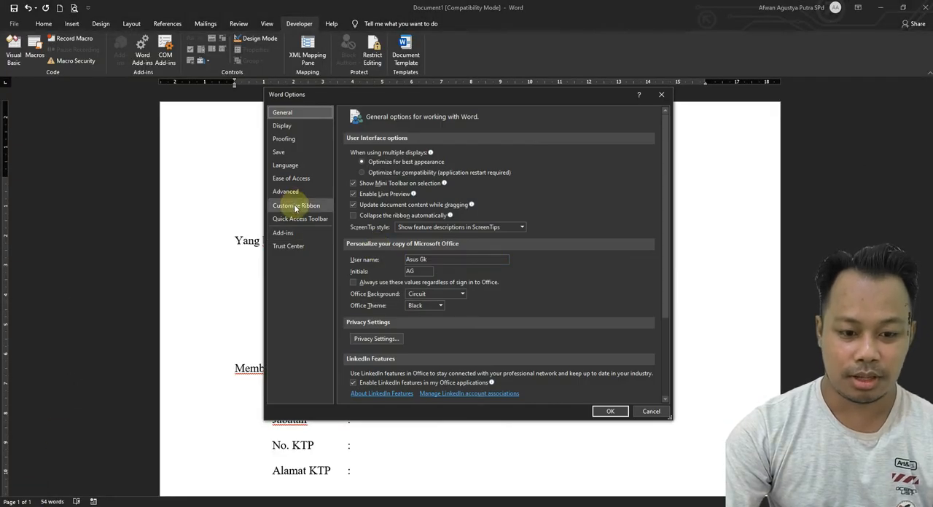
left_click(295, 206)
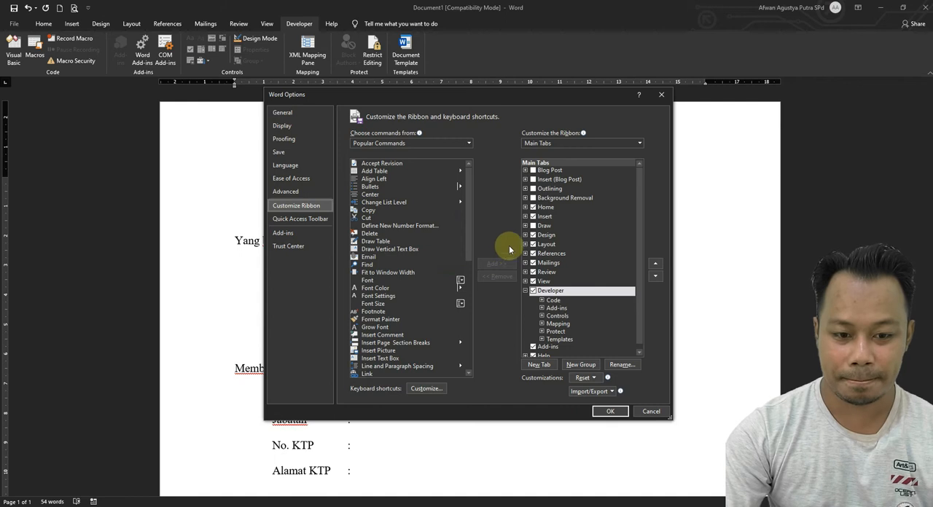
left_click(546, 210)
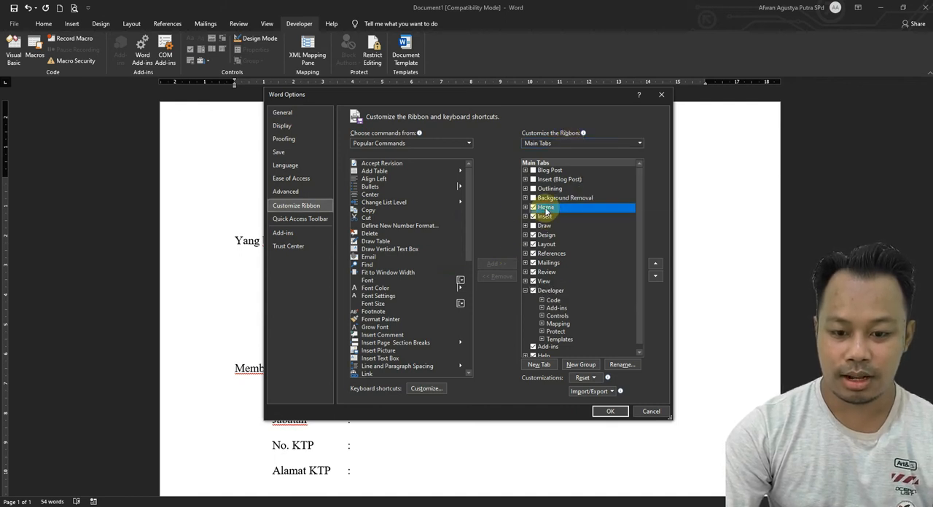
left_click(525, 208)
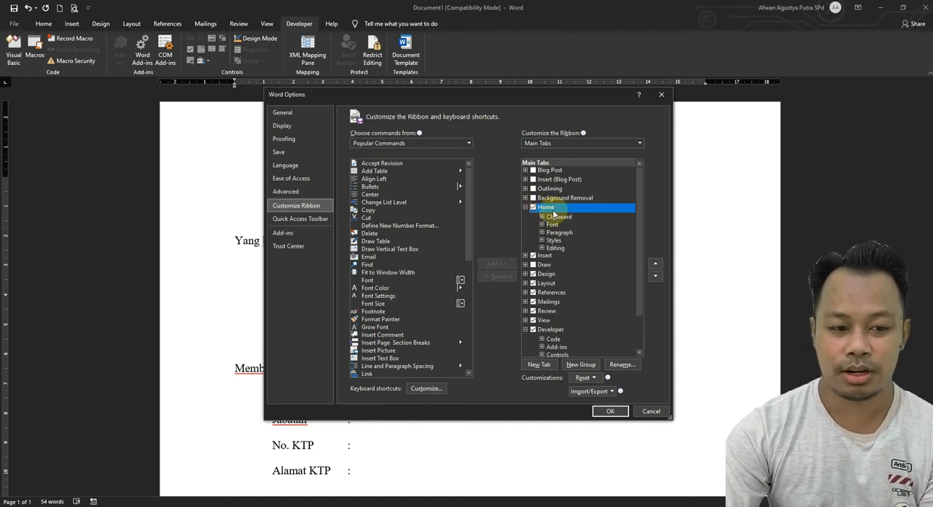
left_click(581, 364)
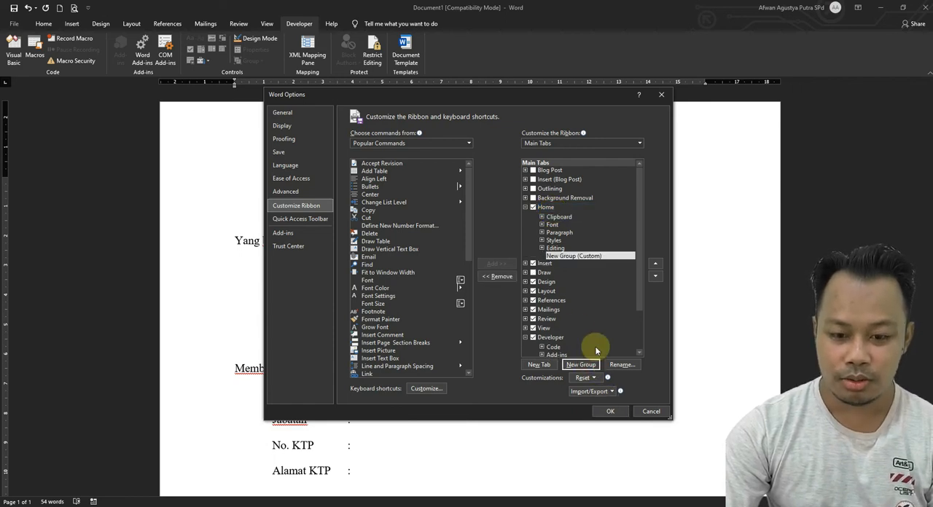
Rename the new custom group under the Home tab to Contoh.
right_click(584, 257)
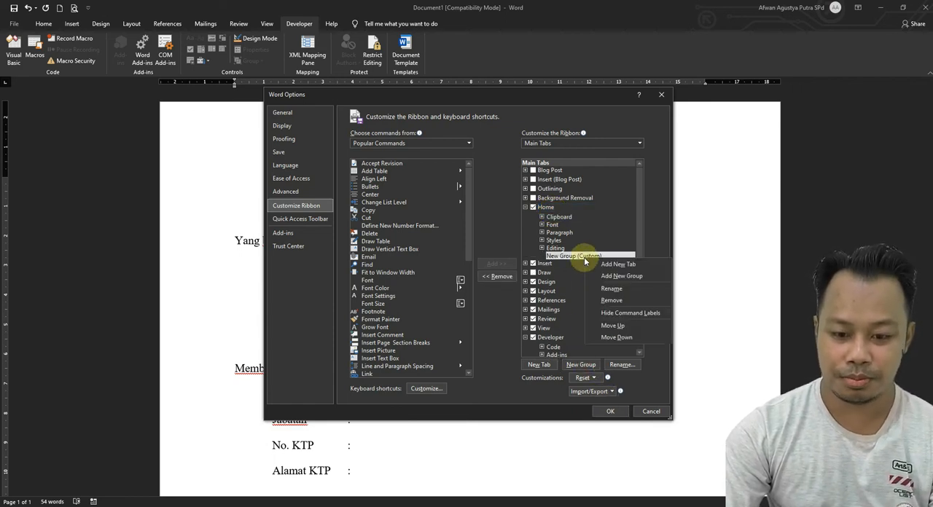
left_click(603, 288)
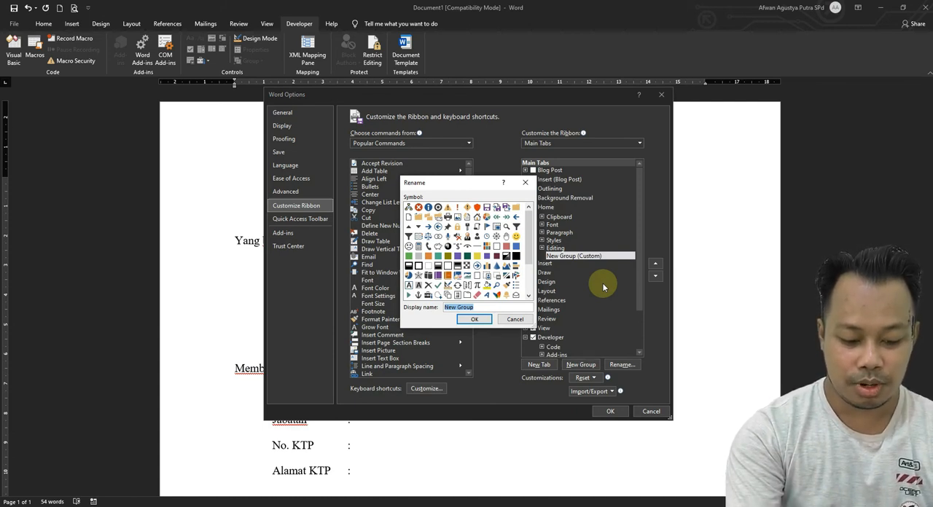
type("c")
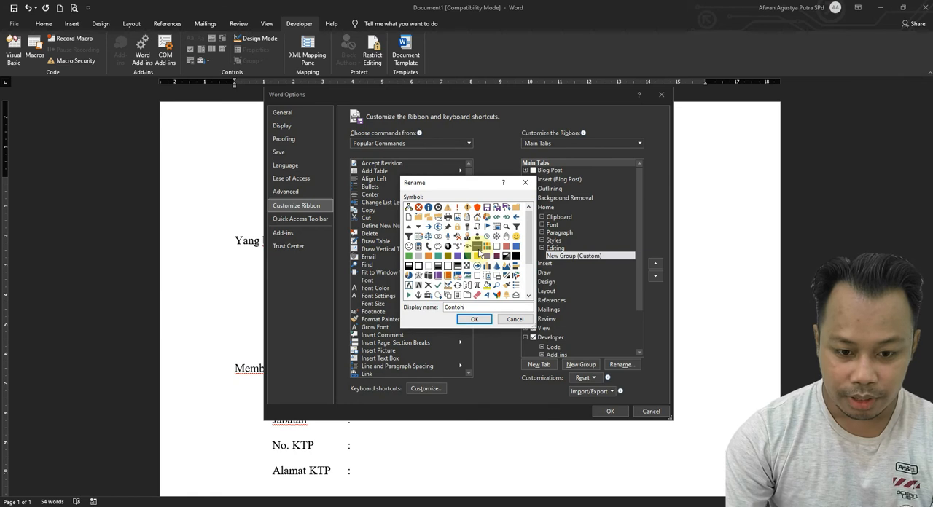
left_click(474, 320)
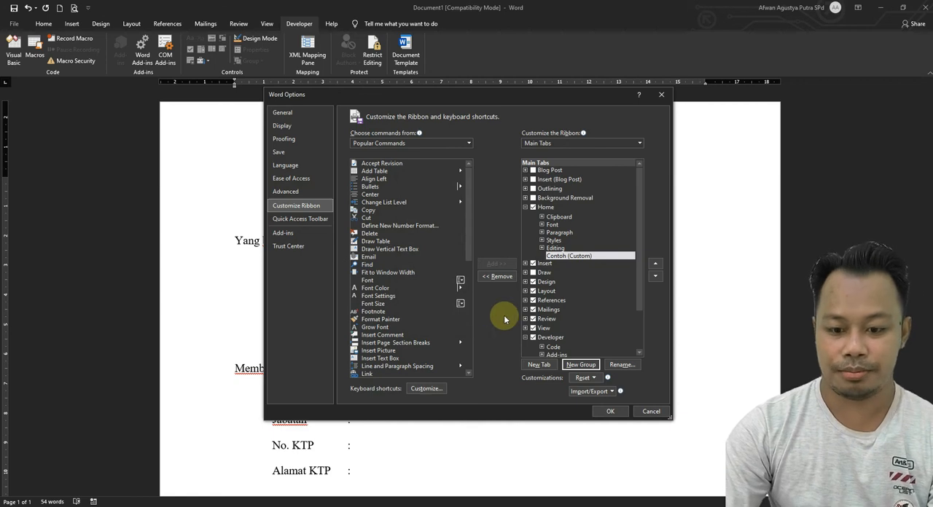
Add the Normal.Surat.Kuasa macro to the Contoh custom group.
left_click(570, 256)
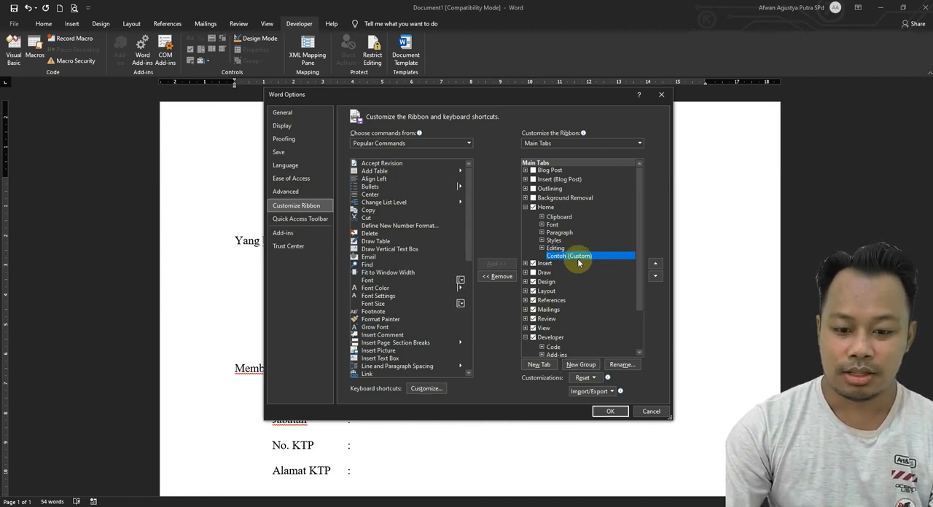
left_click(460, 149)
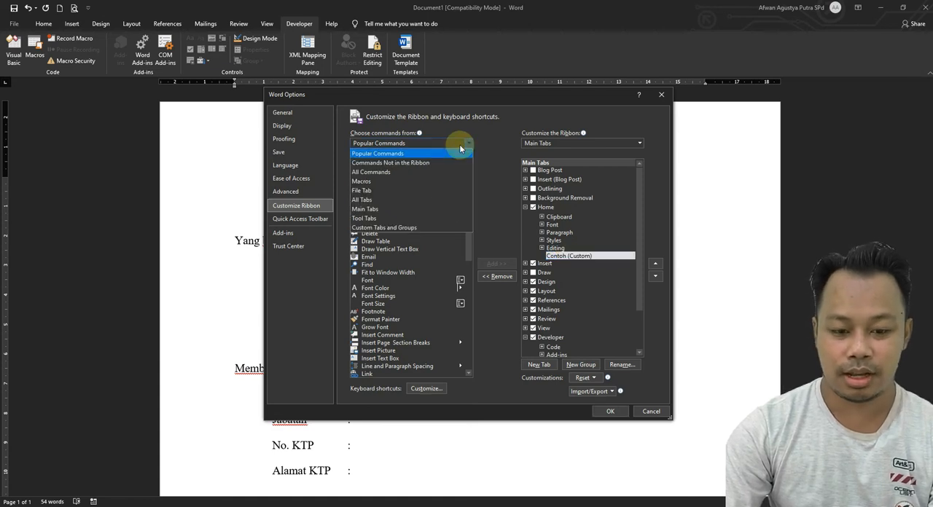
left_click(406, 187)
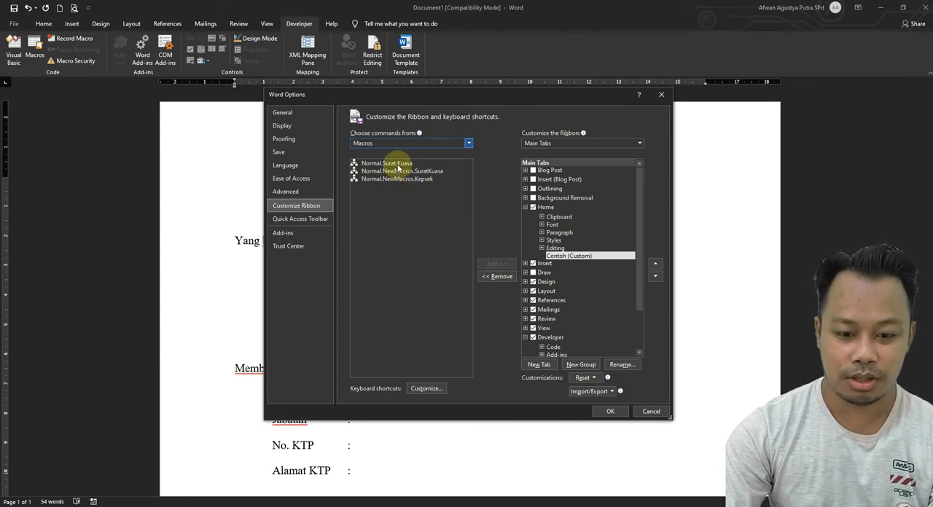
left_click(397, 166)
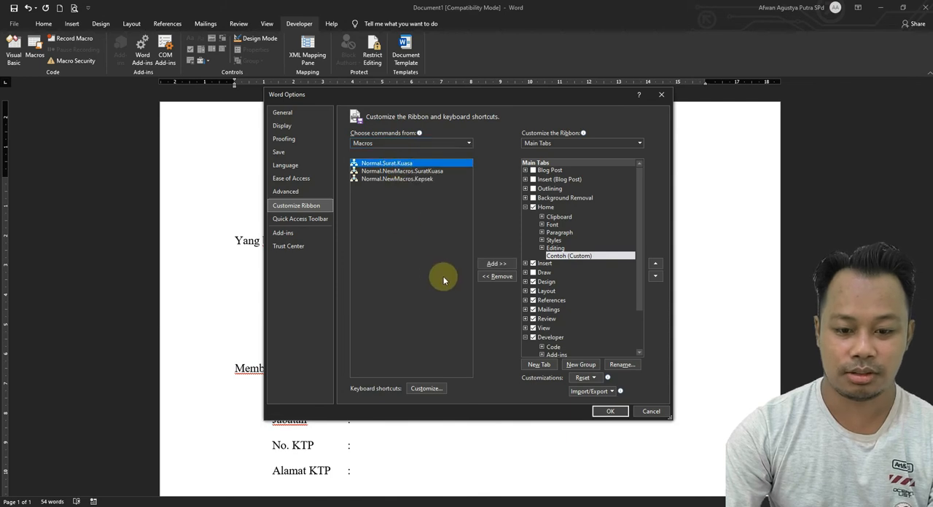
left_click(510, 265)
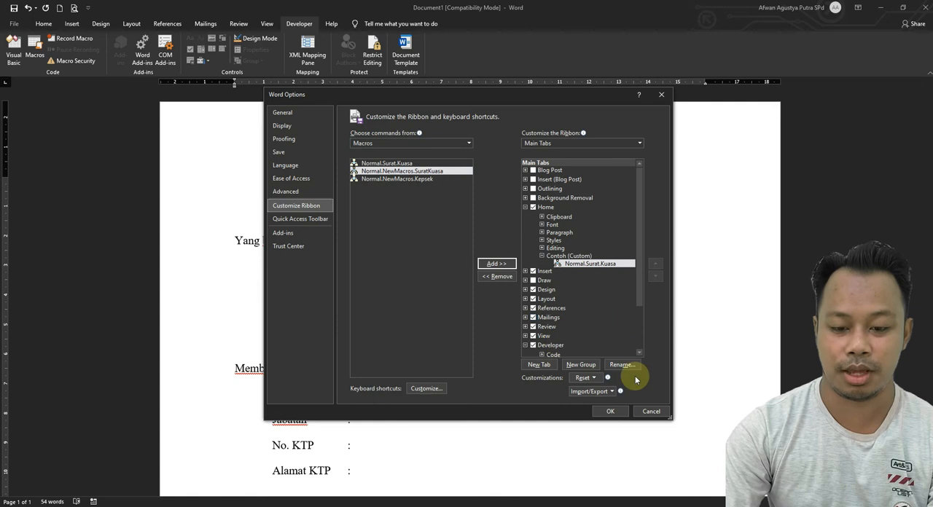
Give the added macro the display name Surat.Kuasa and a yellow square symbol, then apply the ribbon changes and show the Home tab.
right_click(599, 266)
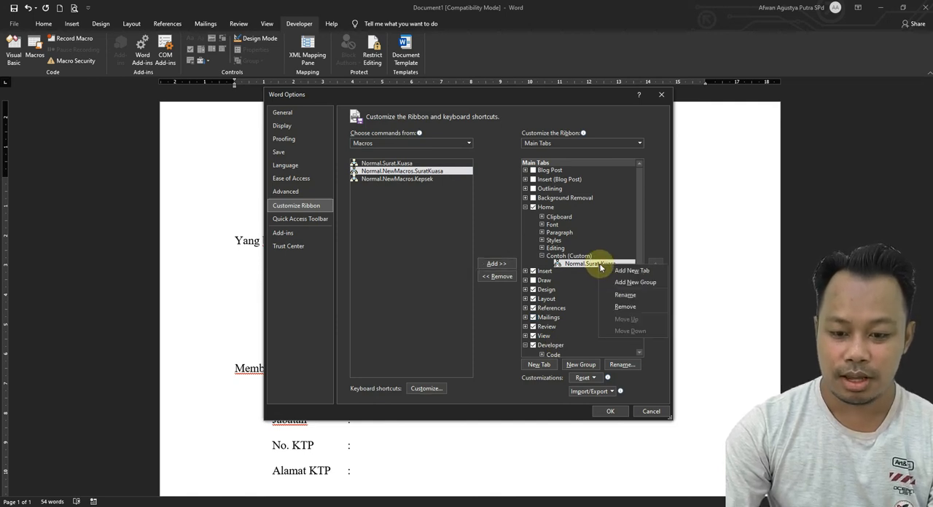
left_click(623, 295)
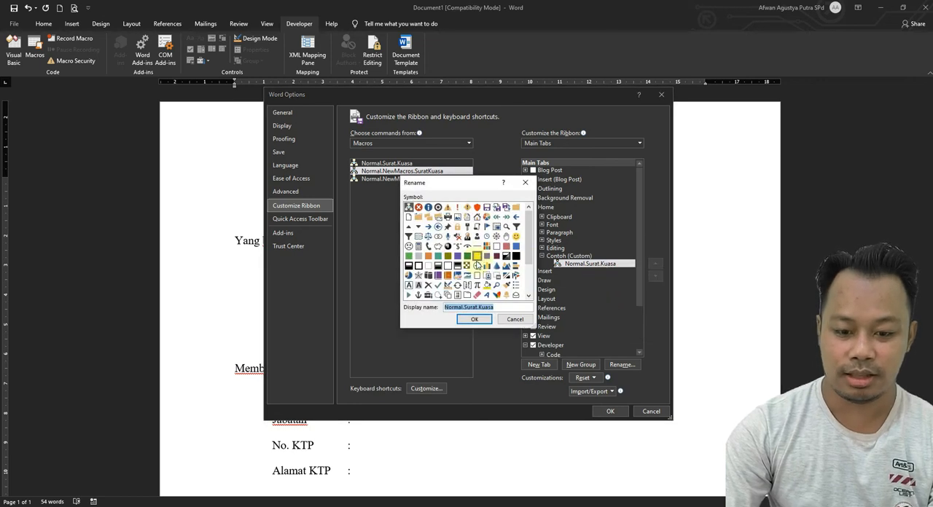
left_click(464, 308)
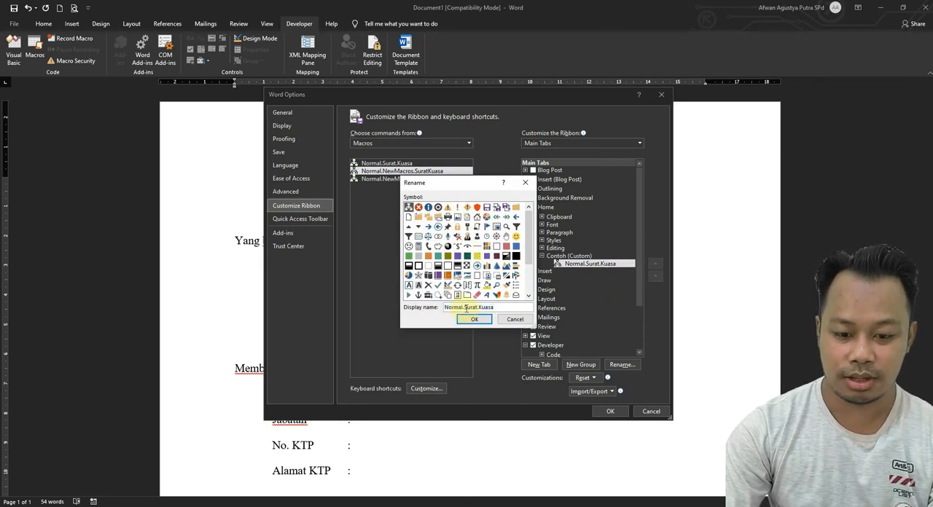
key("BackSpace")
key("BackSpace")
key("BackSpace")
key("BackSpace")
key("BackSpace")
key("BackSpace")
key("BackSpace")
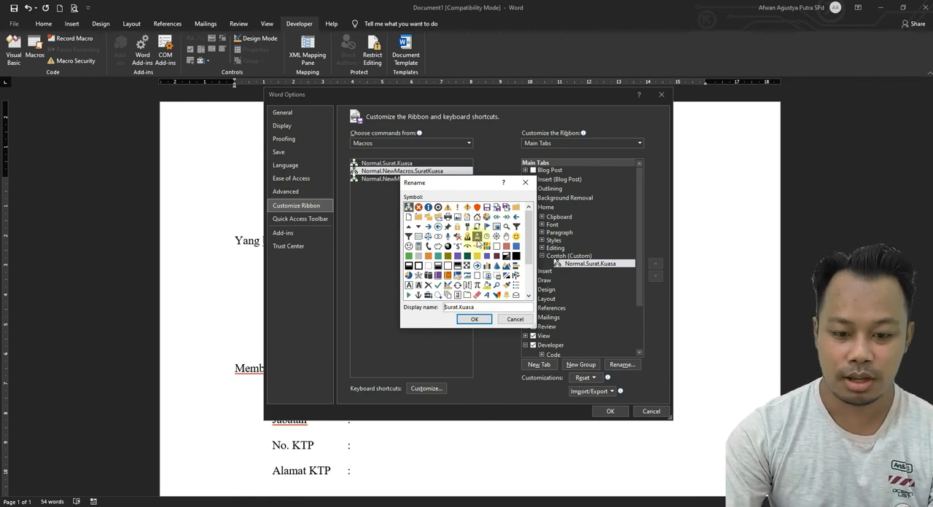
scroll(477, 246, "down", 1)
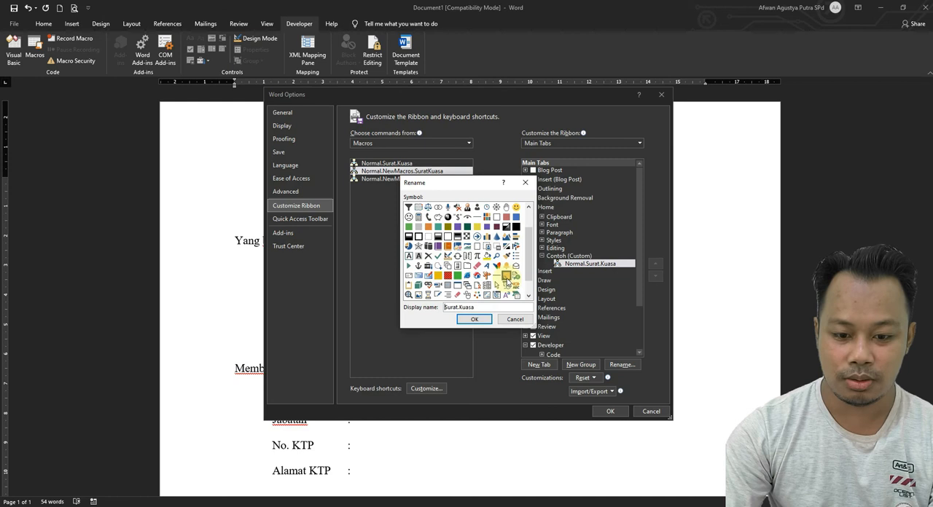
left_click(506, 276)
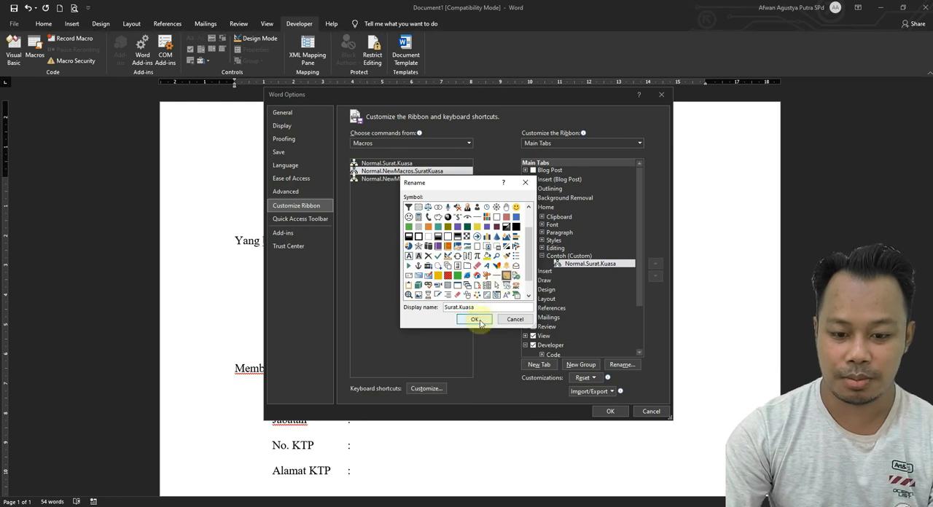
left_click(476, 320)
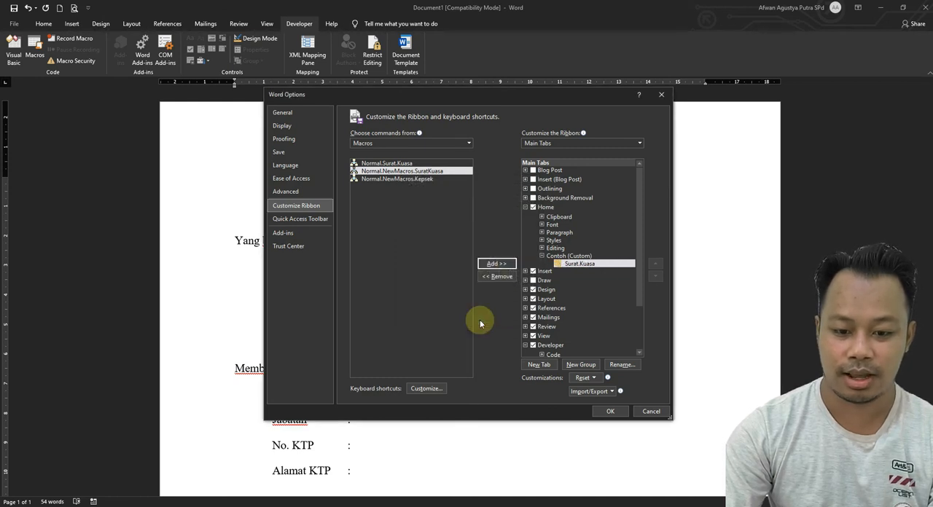
left_click(609, 411)
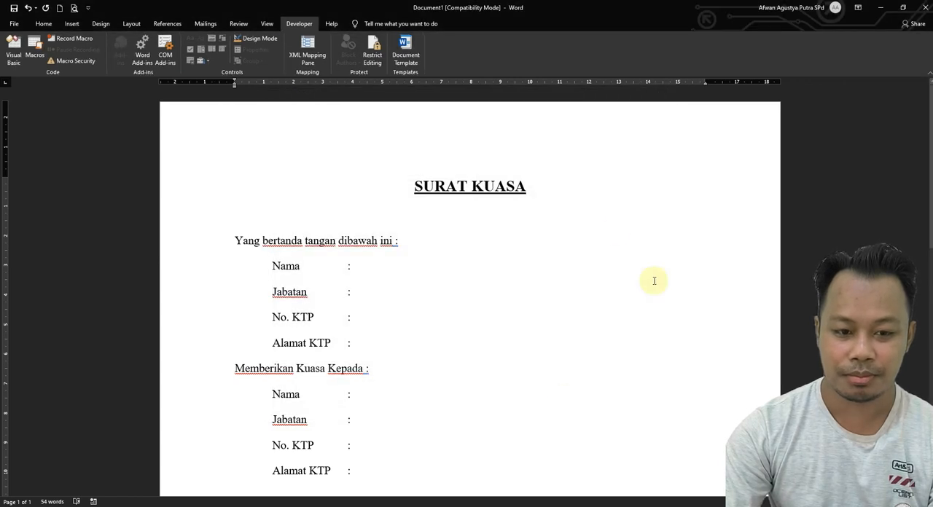
left_click(38, 25)
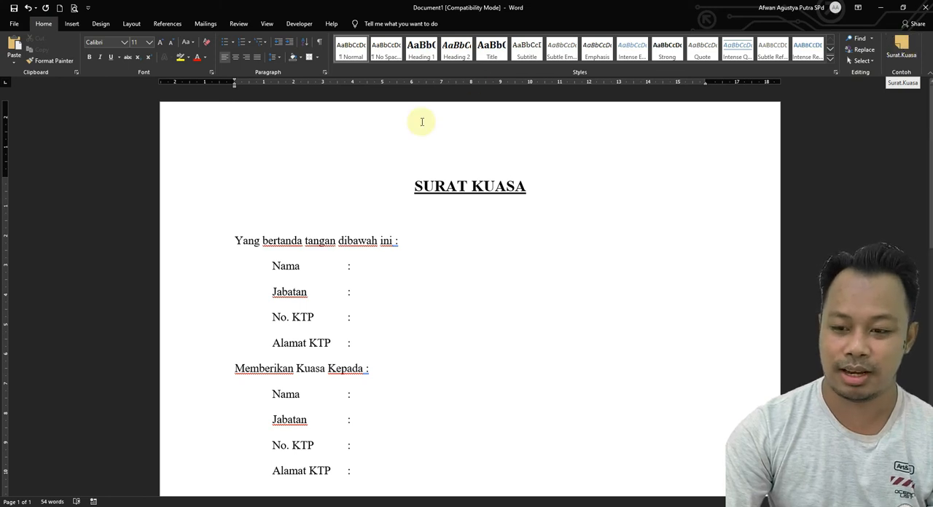
Close Document1 without saving it and create a new blank document.
left_click(923, 7)
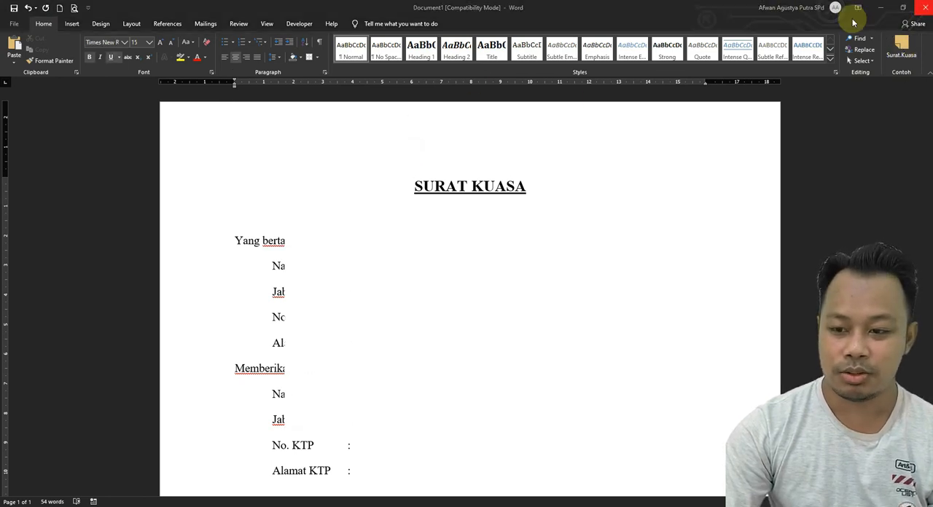
left_click(551, 312)
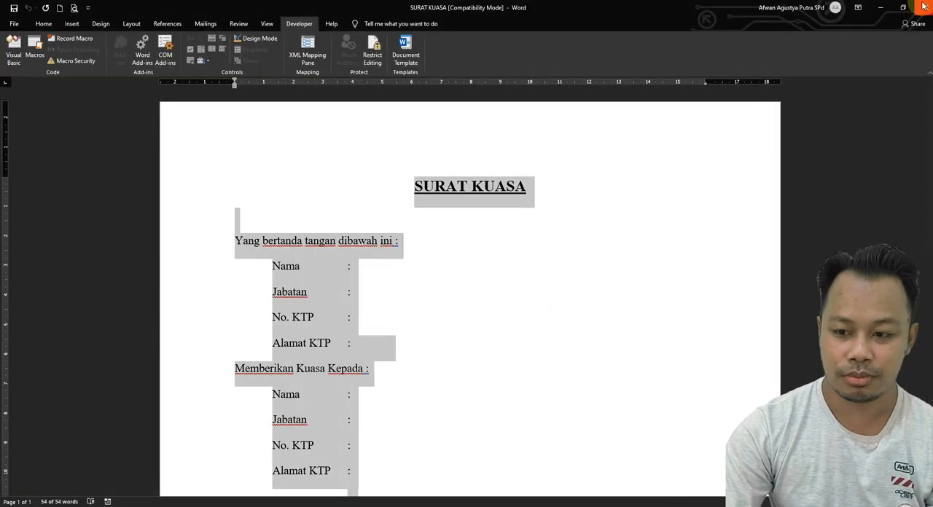
left_click(60, 8)
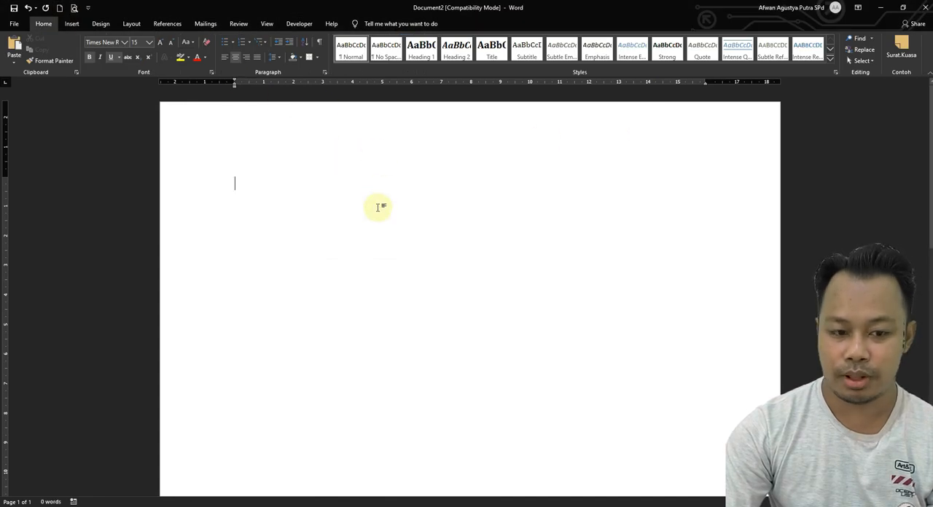
Run the Surat.Kuasa macro in the new blank document and look through the whole inserted letter.
left_click(908, 47)
scroll(569, 284, "down", 4)
scroll(571, 283, "up", 6)
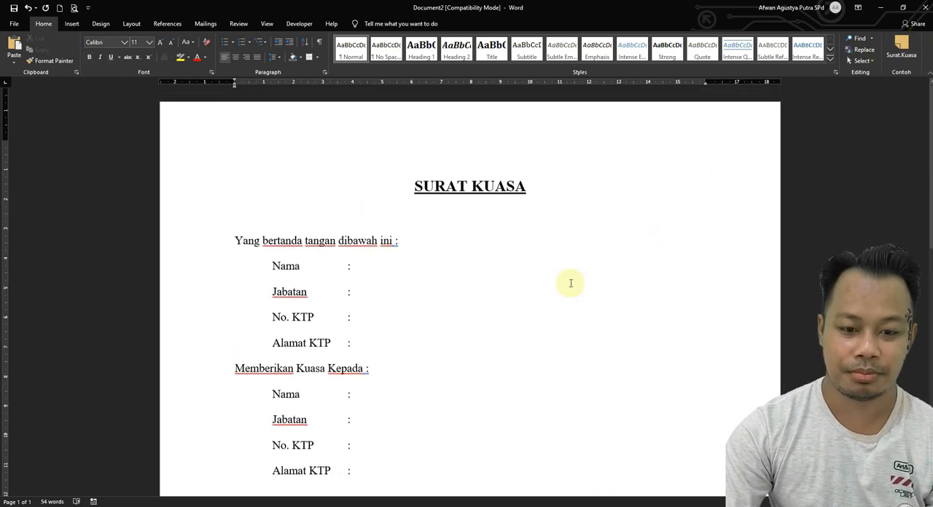
scroll(570, 283, "down", 5)
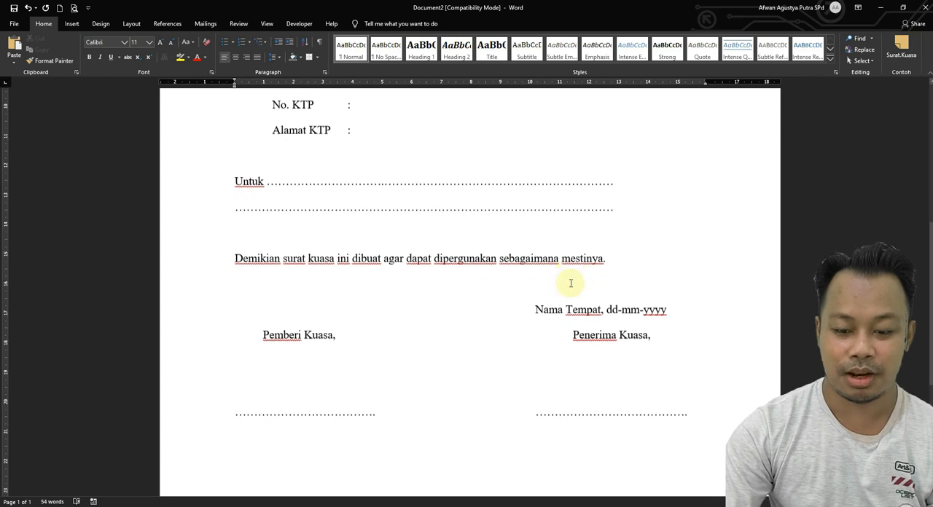
scroll(571, 283, "down", 3)
scroll(570, 283, "up", 6)
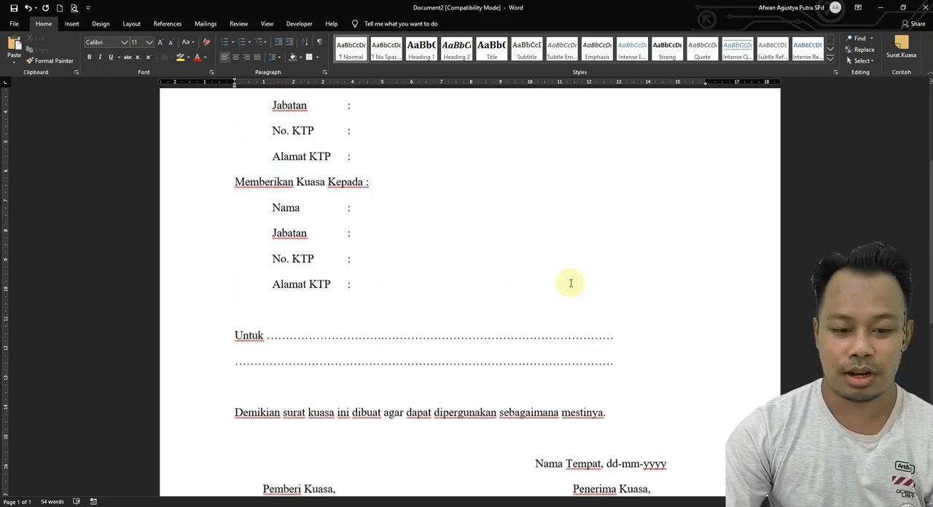
scroll(570, 283, "up", 3)
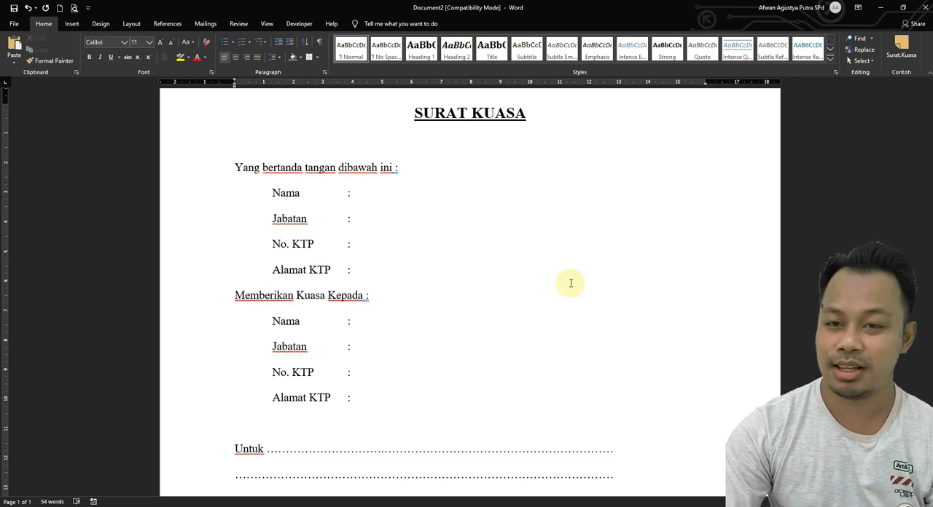
scroll(571, 283, "down", 5)
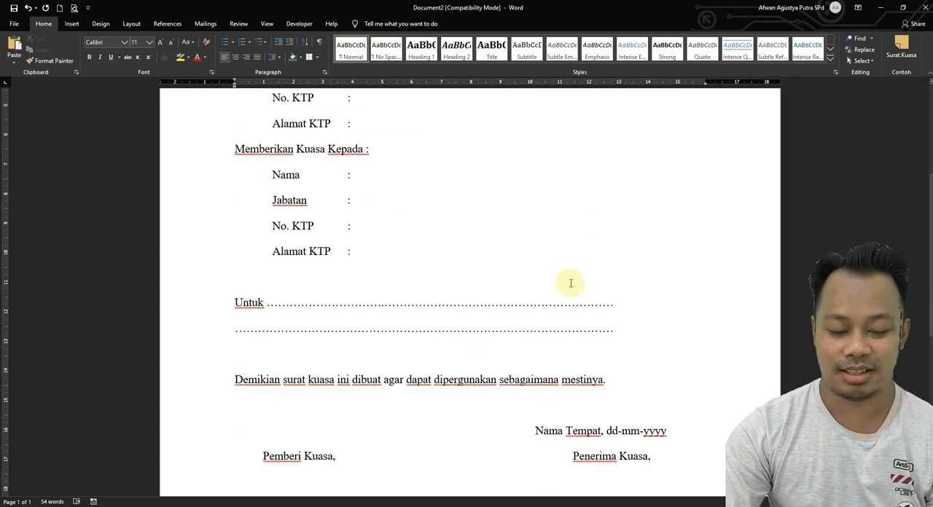